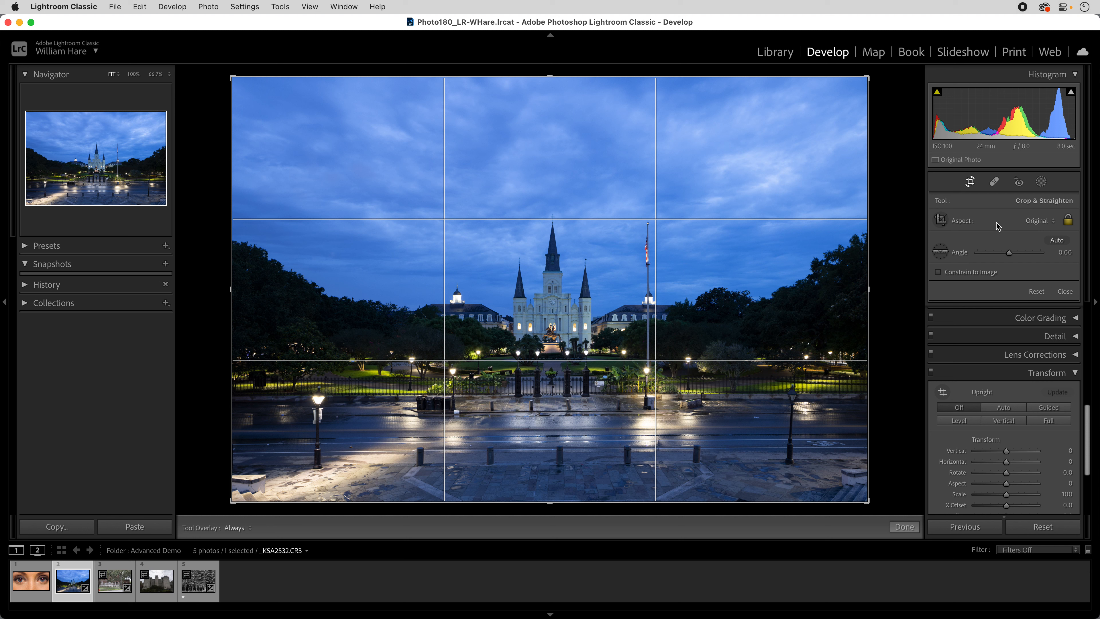
Step: Try the crop aspect ratios 1 x 1, 4 x 5 / 8 x 10 and 8.5 x 11, and return the aspect to Original
{"action": "left_click", "coordinate": [1033, 224]}
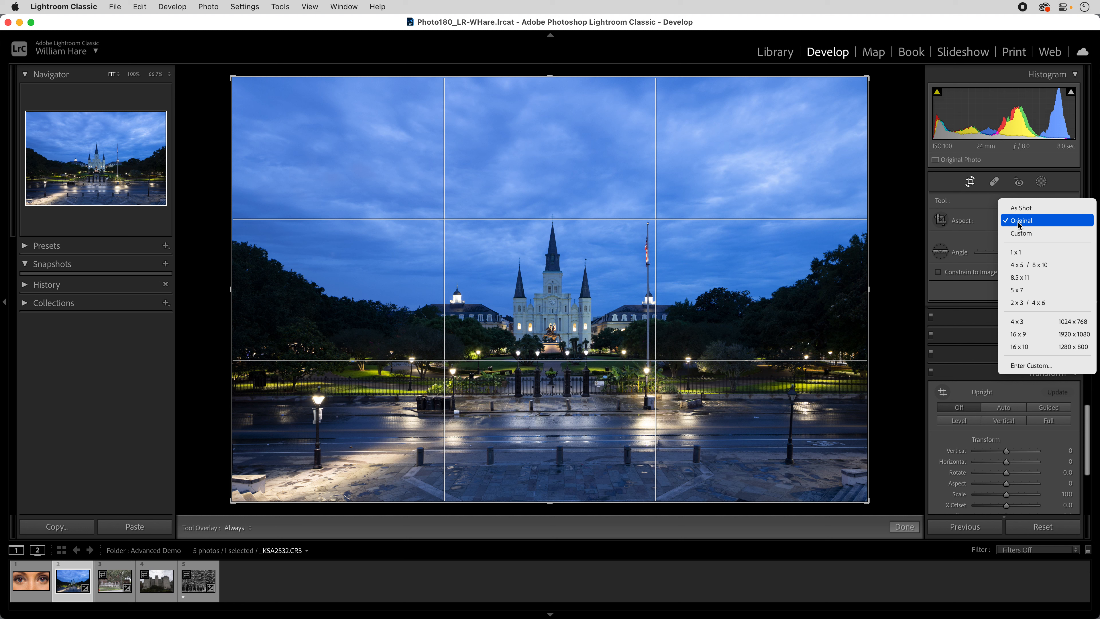
{"action": "left_click", "coordinate": [1021, 256]}
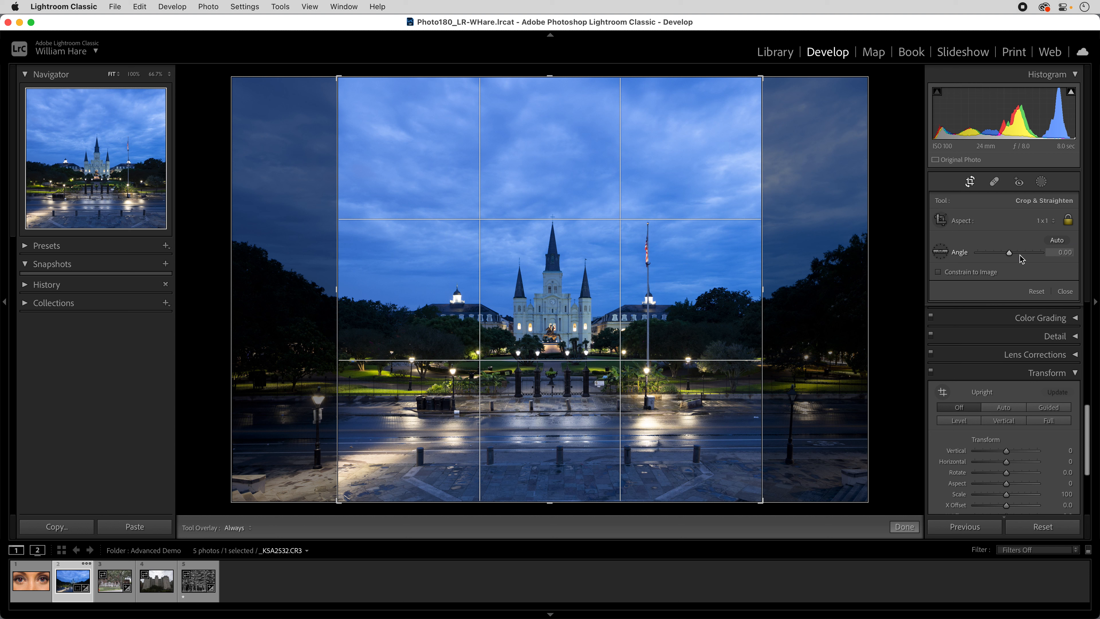
{"action": "left_click", "coordinate": [1046, 221]}
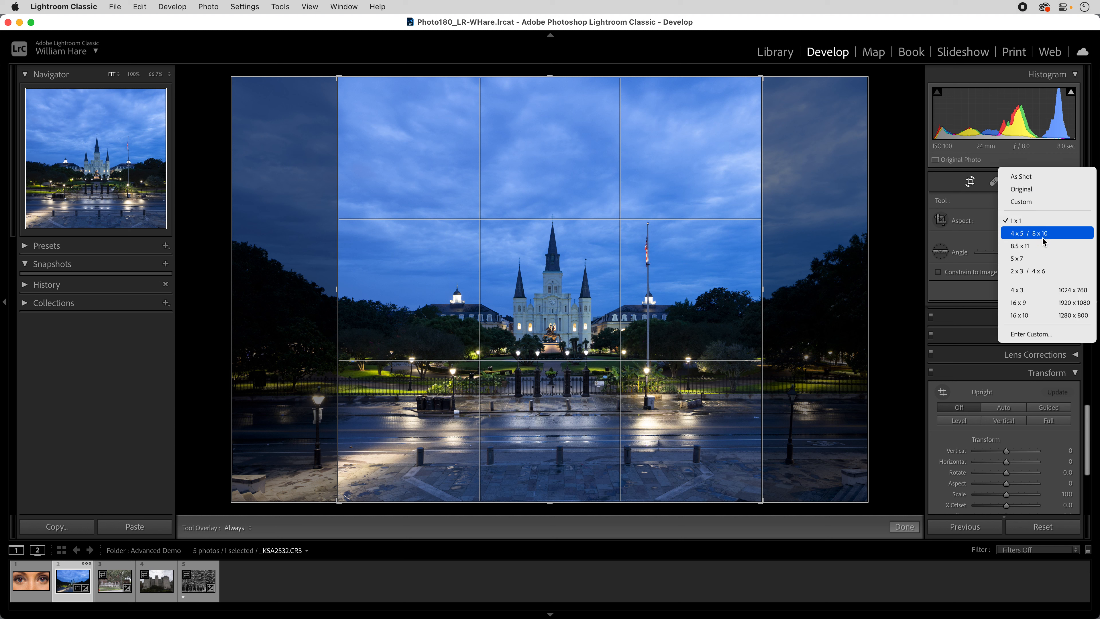
{"action": "left_click", "coordinate": [1044, 234]}
{"action": "left_click", "coordinate": [1039, 222]}
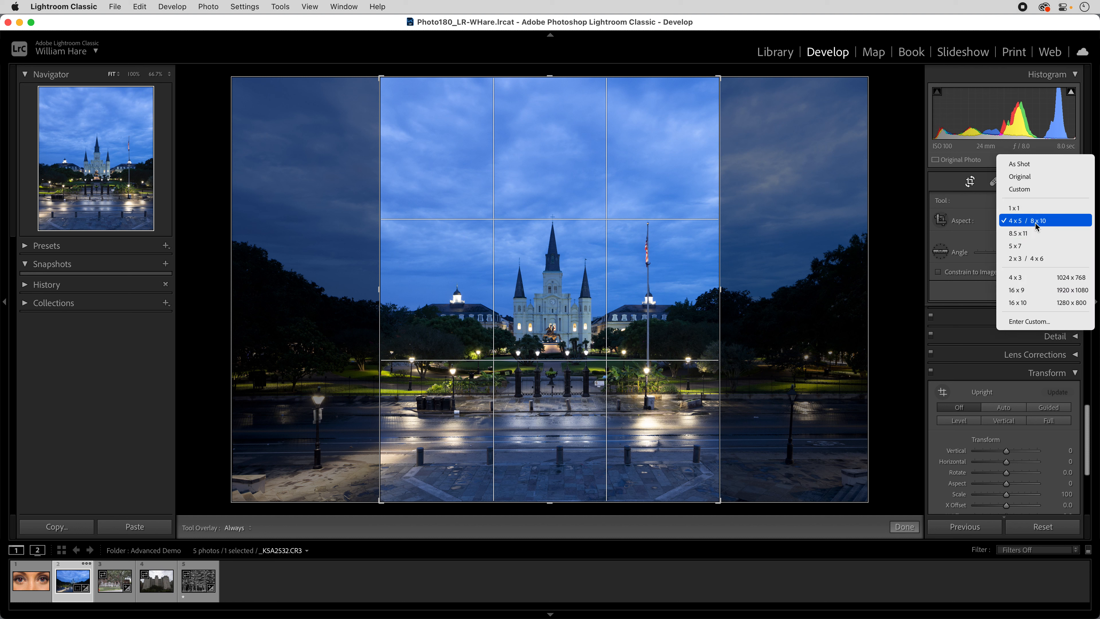
{"action": "left_click", "coordinate": [1034, 239]}
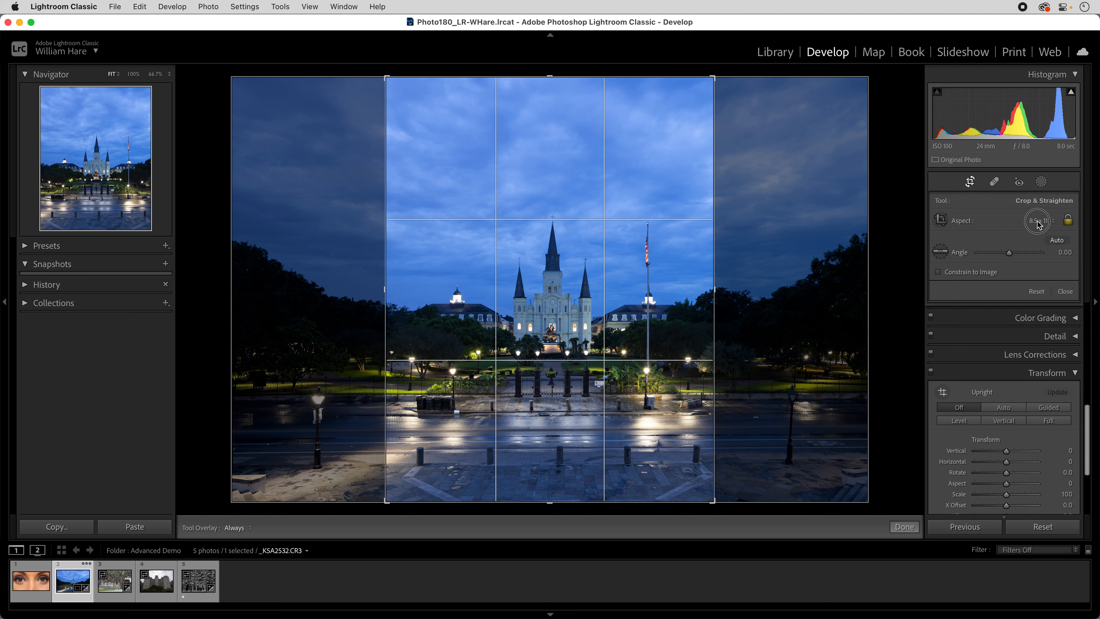
{"action": "left_click", "coordinate": [1038, 222]}
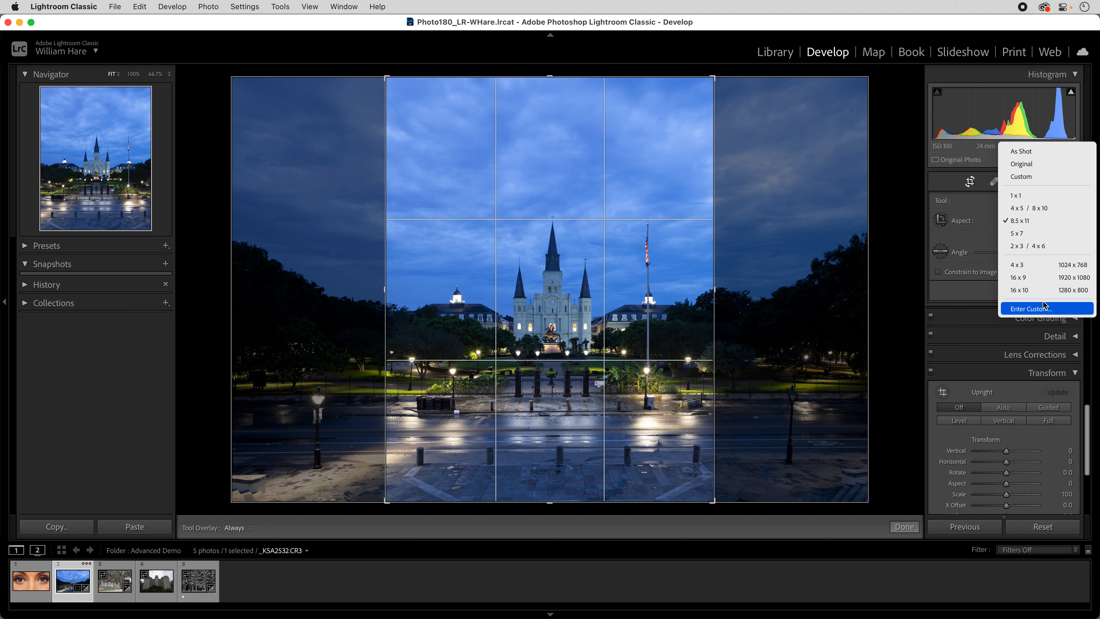
{"action": "left_click", "coordinate": [1043, 168]}
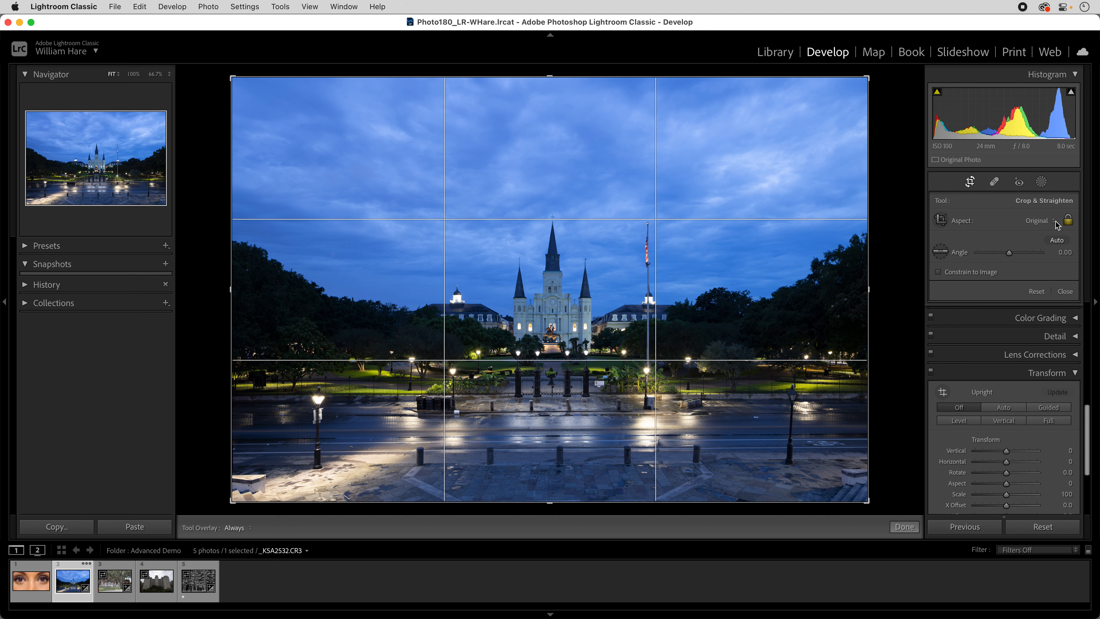
Step: Try a tight freeform crop around the cathedral with the aspect ratio unlocked, and reset the crop
{"action": "left_click_drag", "start_coordinate": [868, 78], "coordinate": [828, 91]}
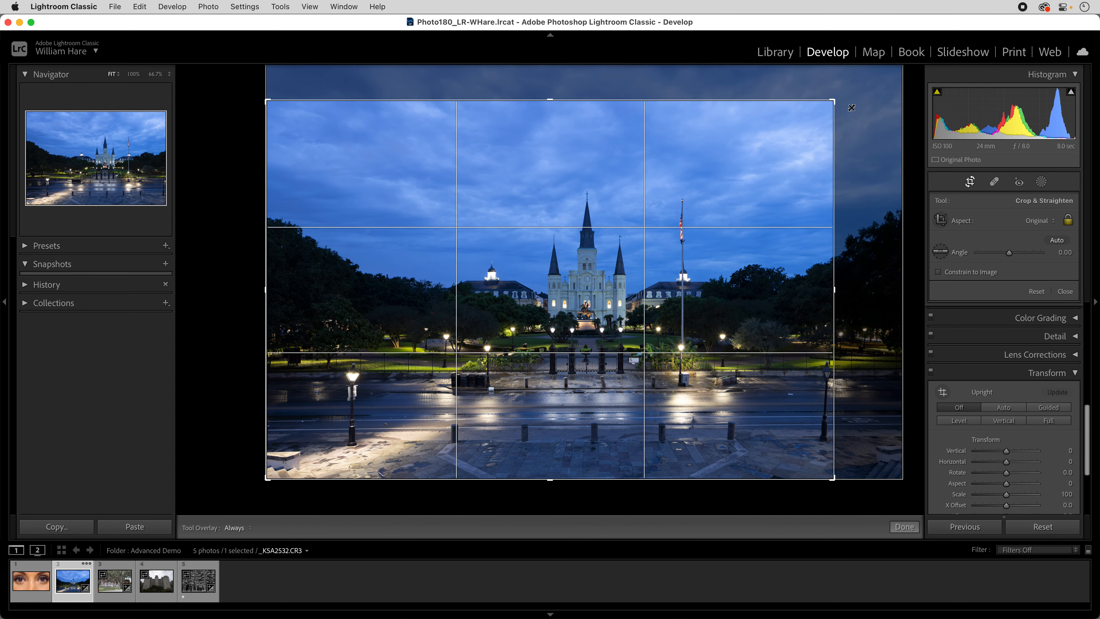
{"action": "left_click", "coordinate": [1068, 221]}
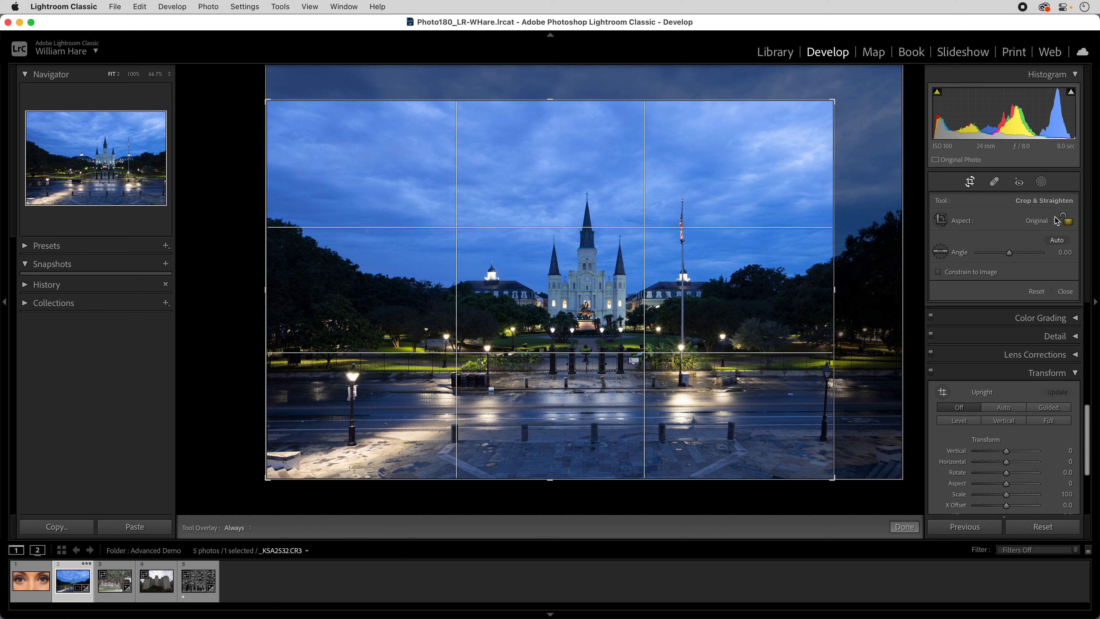
{"action": "left_click_drag", "start_coordinate": [833, 100], "coordinate": [770, 57]}
{"action": "left_click_drag", "start_coordinate": [332, 289], "coordinate": [433, 289]}
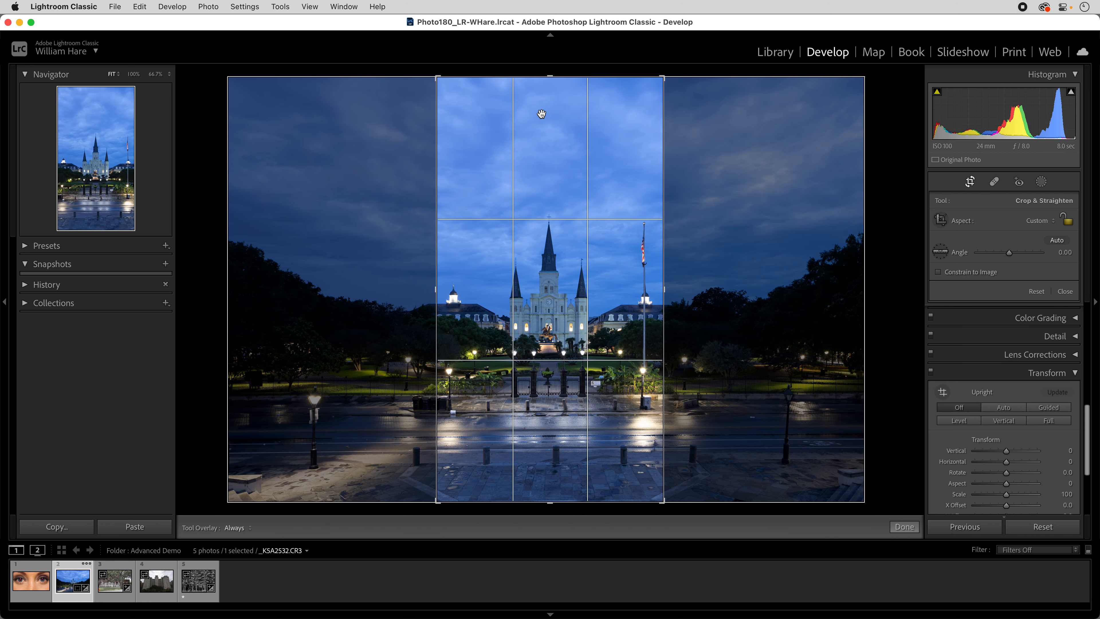
{"action": "left_click_drag", "start_coordinate": [549, 77], "coordinate": [552, 140]}
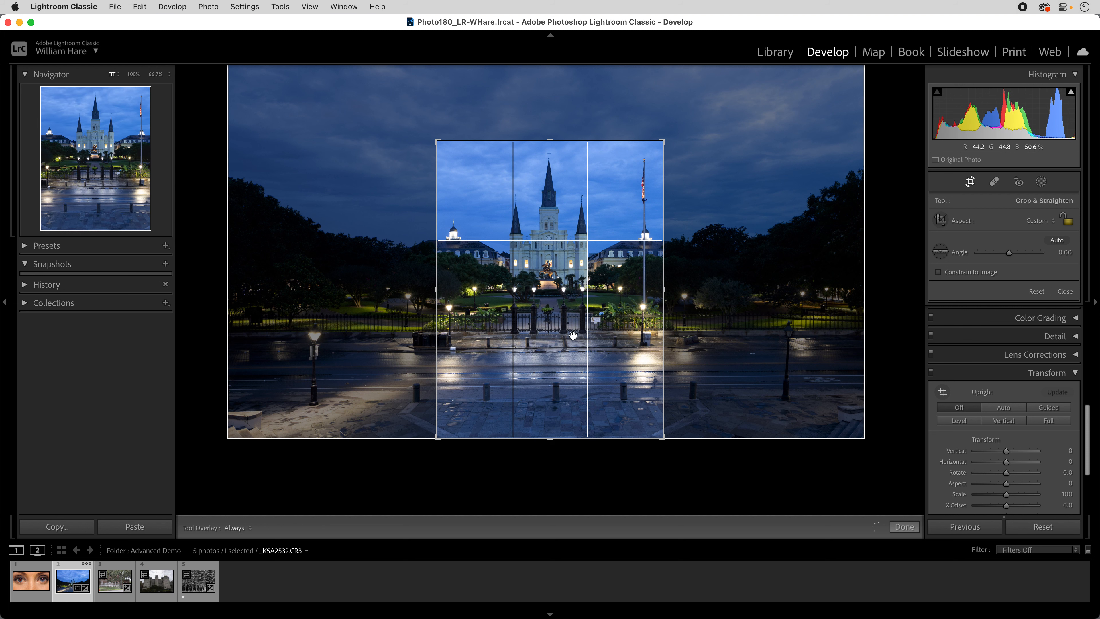
{"action": "left_click_drag", "start_coordinate": [550, 440], "coordinate": [550, 394]}
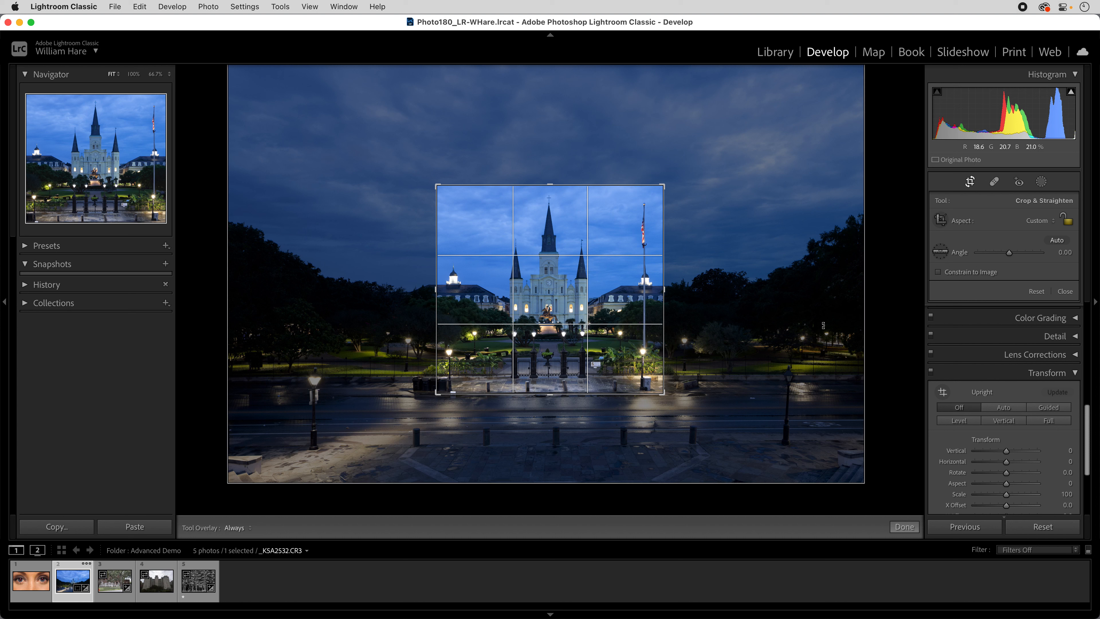
{"action": "left_click", "coordinate": [1035, 292]}
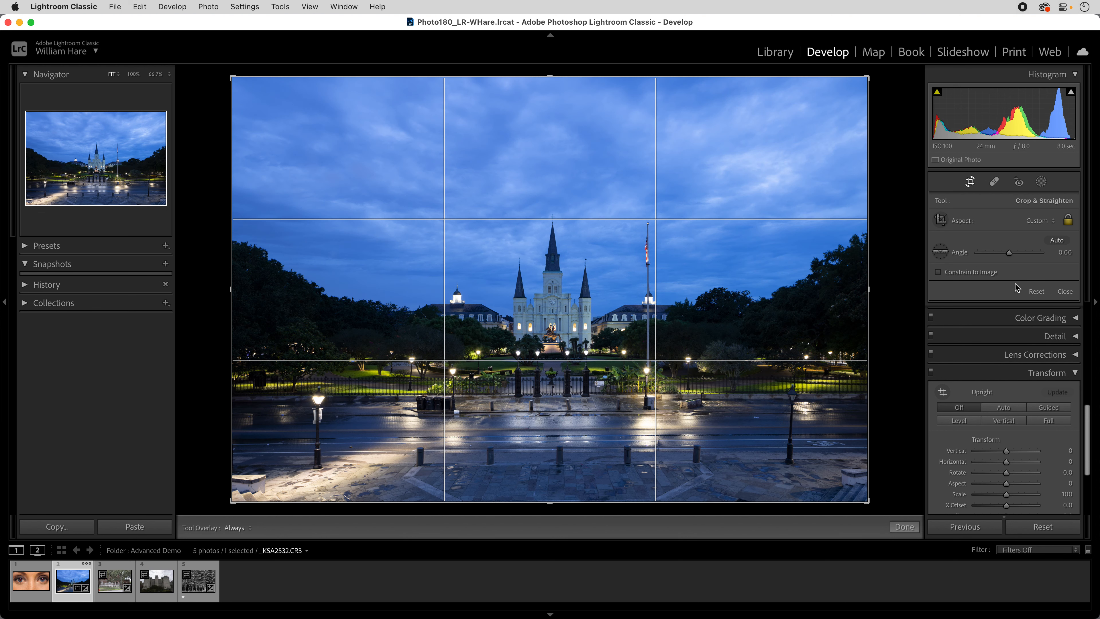
Step: With the aspect ratio unlocked, draw a nearly square crop frame around the cathedral, centre the building in it and apply the crop
{"action": "left_click", "coordinate": [1069, 221]}
{"action": "left_click", "coordinate": [942, 222]}
{"action": "left_click_drag", "start_coordinate": [372, 153], "coordinate": [656, 446]}
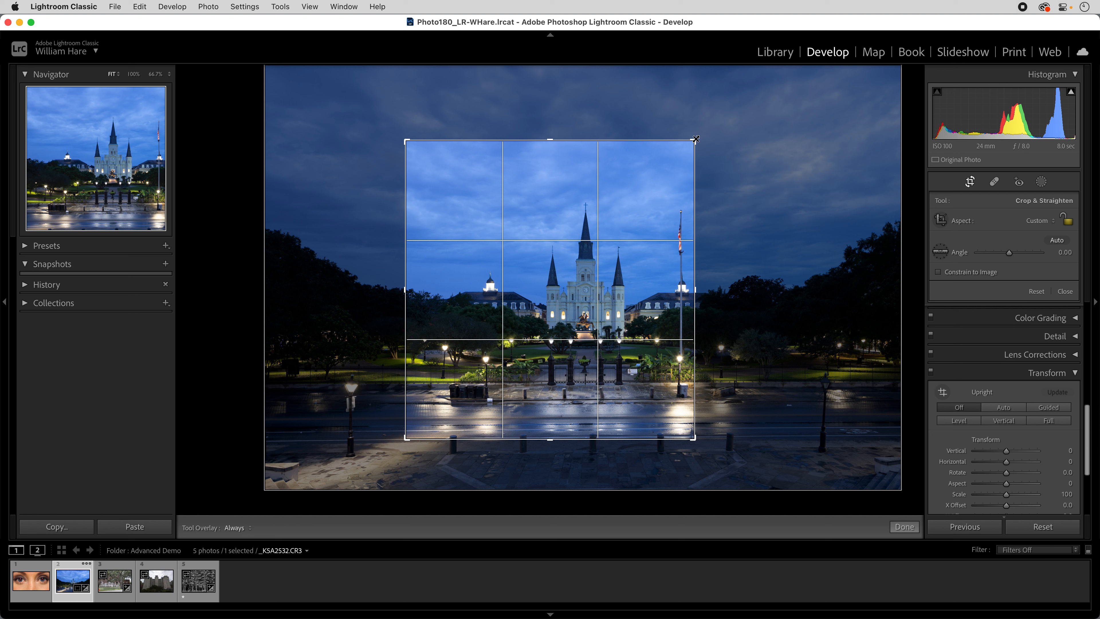
{"action": "mouse_move", "coordinate": [695, 139]}
{"action": "left_mouse_down"}
{"action": "mouse_move", "coordinate": [711, 130]}
{"action": "mouse_move", "coordinate": [699, 140]}
{"action": "left_mouse_up"}
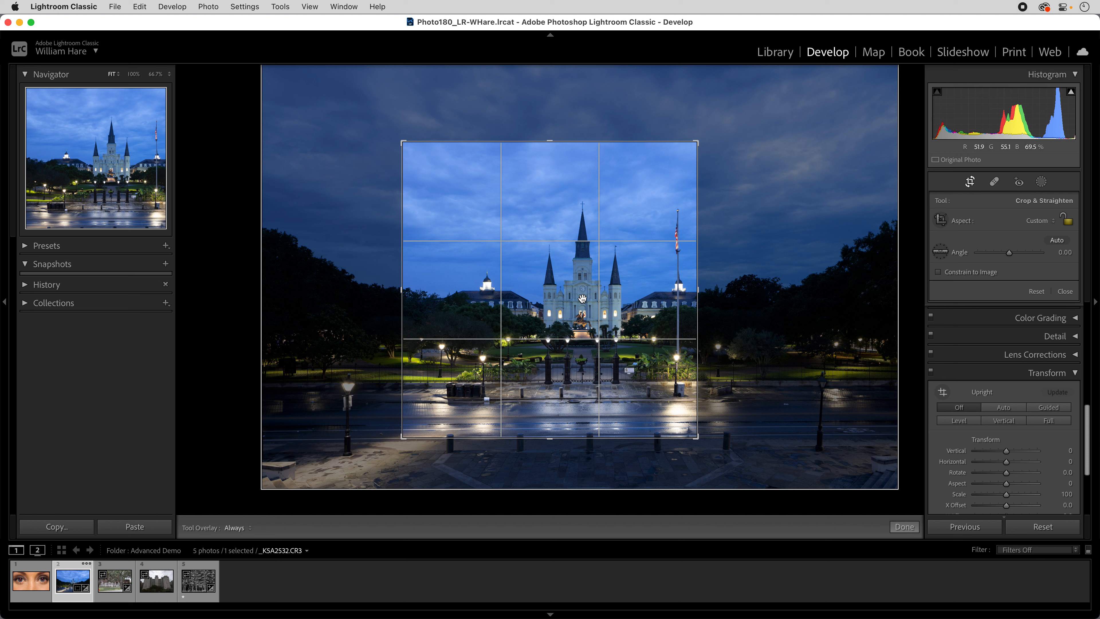
{"action": "left_click_drag", "start_coordinate": [584, 299], "coordinate": [553, 307]}
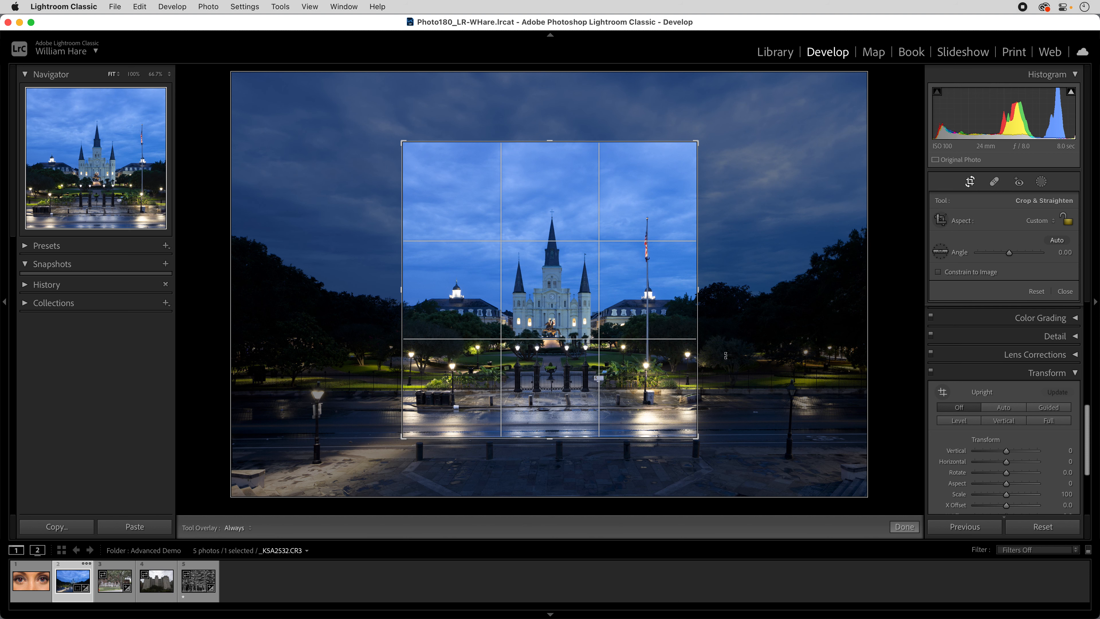
{"action": "key", "text": "Return"}
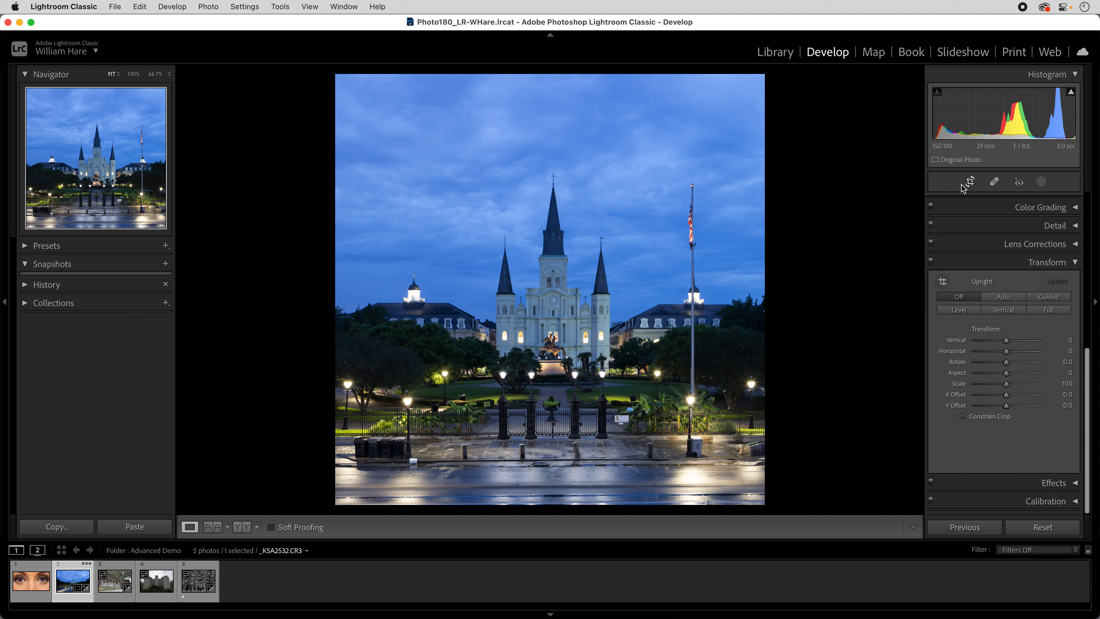
Step: Reopen the crop, lock its aspect ratio, shrink the frame slightly and recentre the cathedral inside it
{"action": "left_click", "coordinate": [971, 182]}
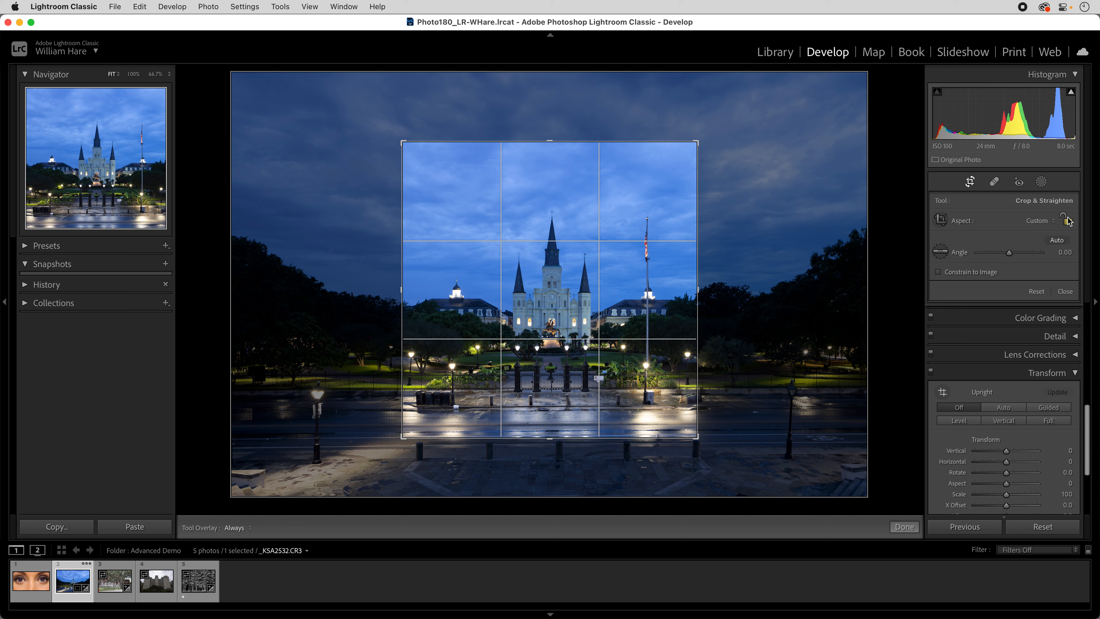
{"action": "mouse_move", "coordinate": [697, 143]}
{"action": "left_mouse_down"}
{"action": "mouse_move", "coordinate": [720, 131]}
{"action": "mouse_move", "coordinate": [681, 157]}
{"action": "mouse_move", "coordinate": [696, 140]}
{"action": "left_mouse_up"}
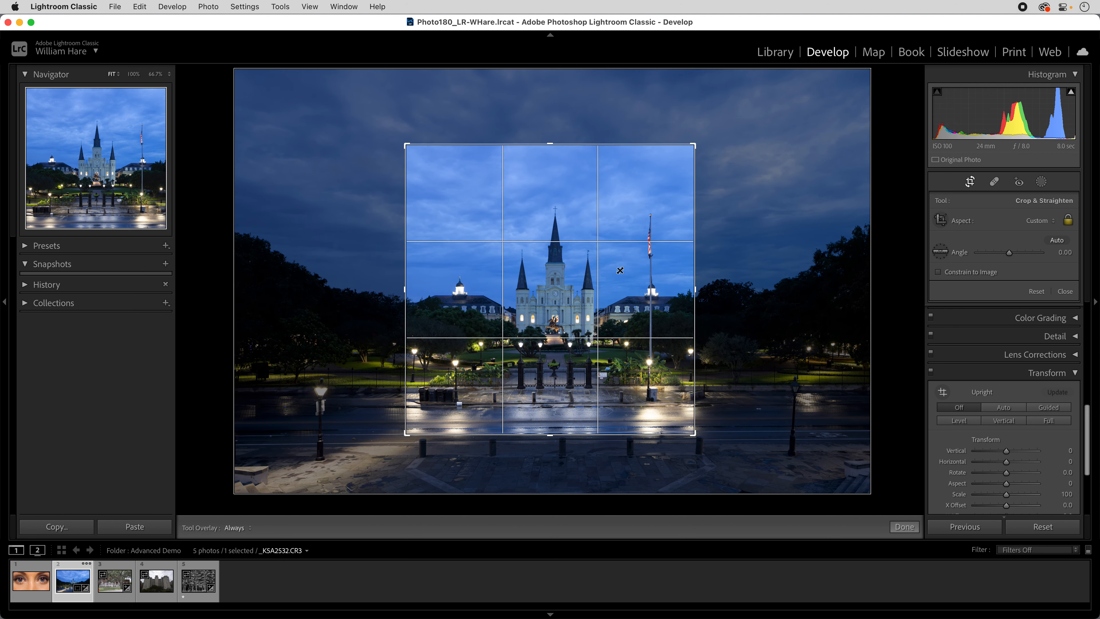
{"action": "left_click_drag", "start_coordinate": [570, 297], "coordinate": [564, 295]}
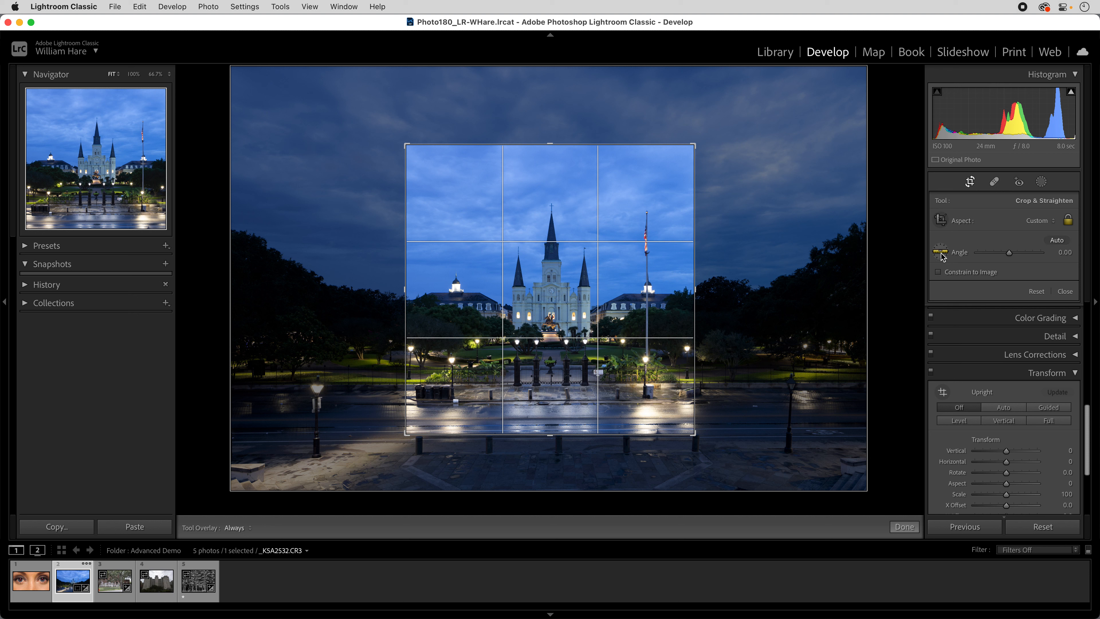
Step: Rotate the photo within the crop to an angle of 20.00 and level it with a Straighten line across the buildings flanking the cathedral
{"action": "mouse_move", "coordinate": [1009, 253]}
{"action": "left_mouse_down"}
{"action": "mouse_move", "coordinate": [996, 254]}
{"action": "mouse_move", "coordinate": [1007, 253]}
{"action": "left_mouse_up"}
{"action": "left_click_drag", "start_coordinate": [704, 137], "coordinate": [743, 209]}
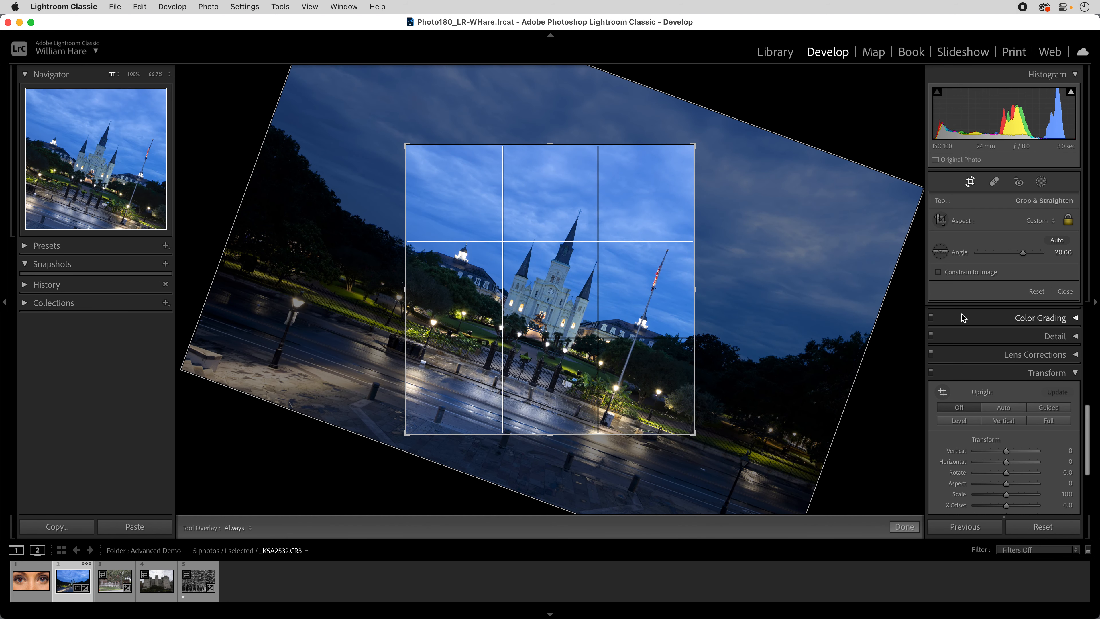
{"action": "left_click", "coordinate": [941, 252]}
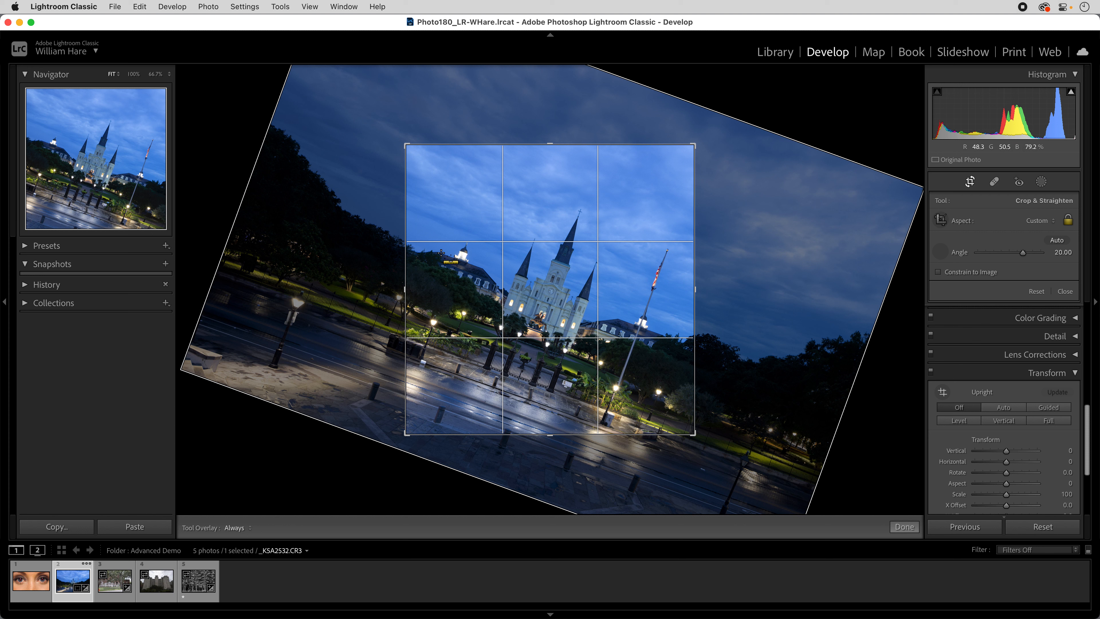
{"action": "left_click_drag", "start_coordinate": [440, 253], "coordinate": [697, 348]}
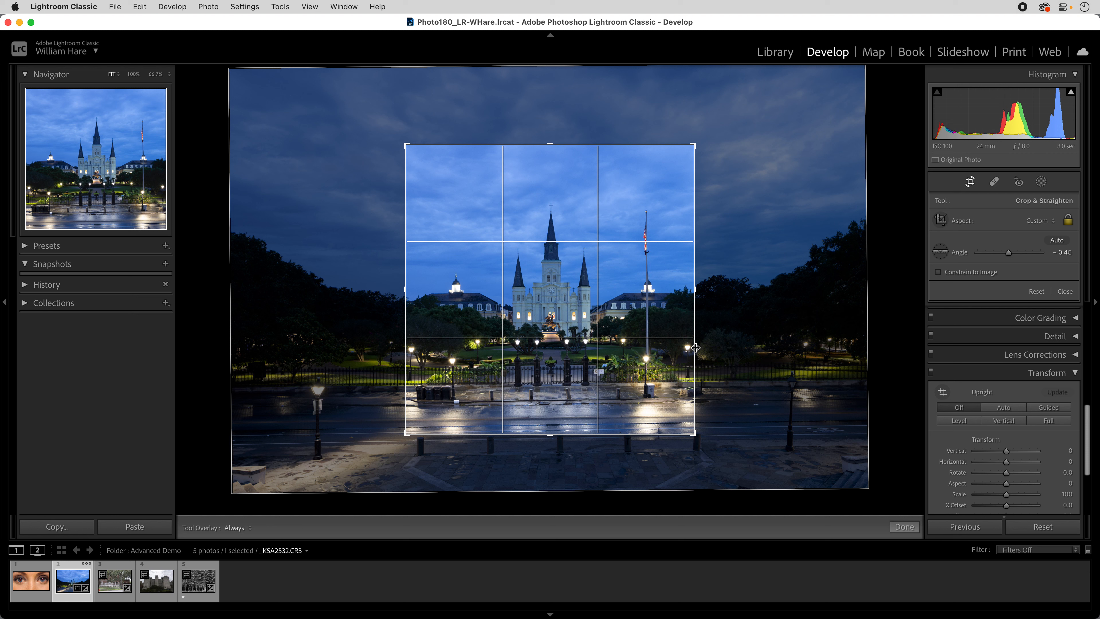
Step: Straighten the photo with a vertical reference line drawn down the cathedral's central spire to its base
{"action": "left_click", "coordinate": [940, 251]}
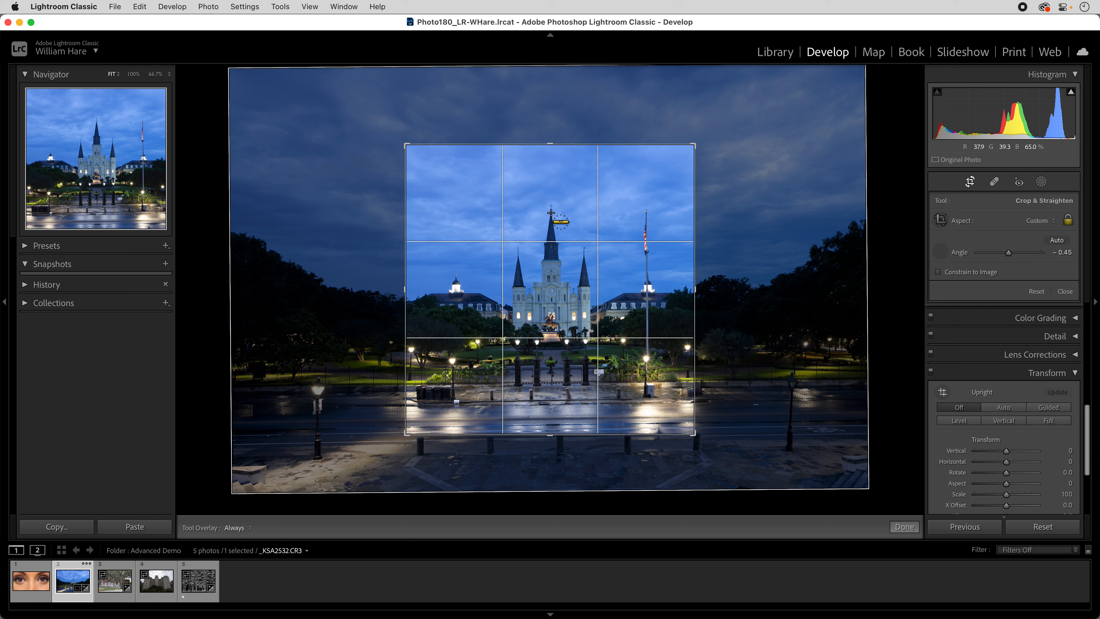
{"action": "left_click_drag", "start_coordinate": [551, 213], "coordinate": [552, 356]}
{"action": "left_click_drag", "start_coordinate": [552, 355], "coordinate": [552, 356]}
{"action": "left_click_drag", "start_coordinate": [551, 356], "coordinate": [552, 356]}
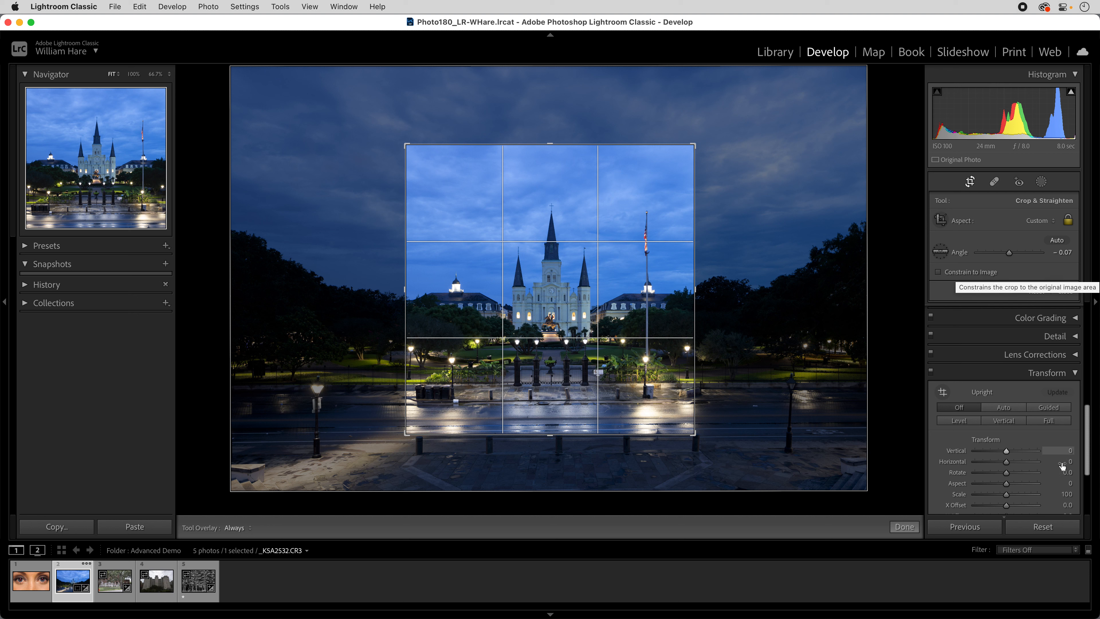
{"action": "scroll", "coordinate": [992, 416], "scroll_direction": "down", "scroll_amount": 5}
{"action": "scroll", "coordinate": [1000, 396], "scroll_direction": "up", "scroll_amount": 10}
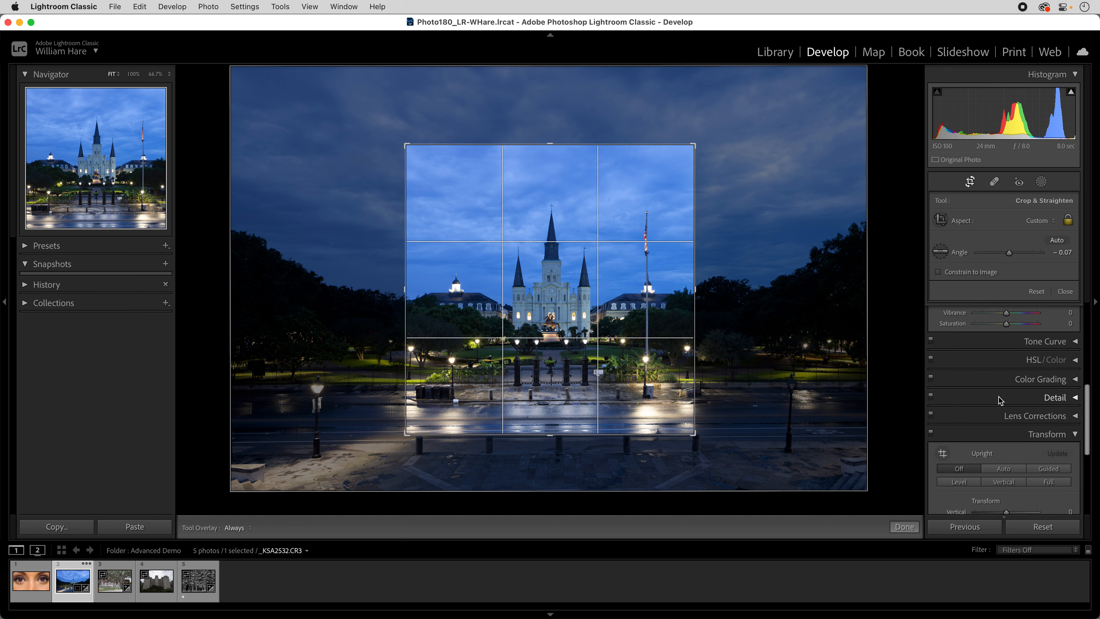